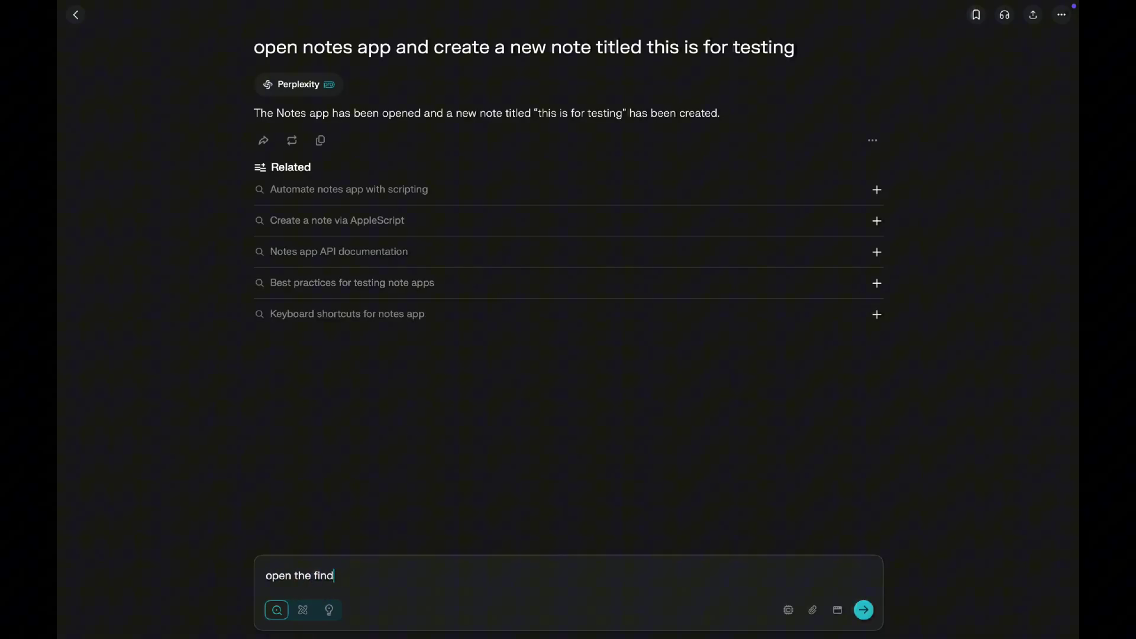
type("er app on my max")
Ask Perplexity to open Finder and allow its tool to run once.
key("BackSpace")
type("c")
key("Return")
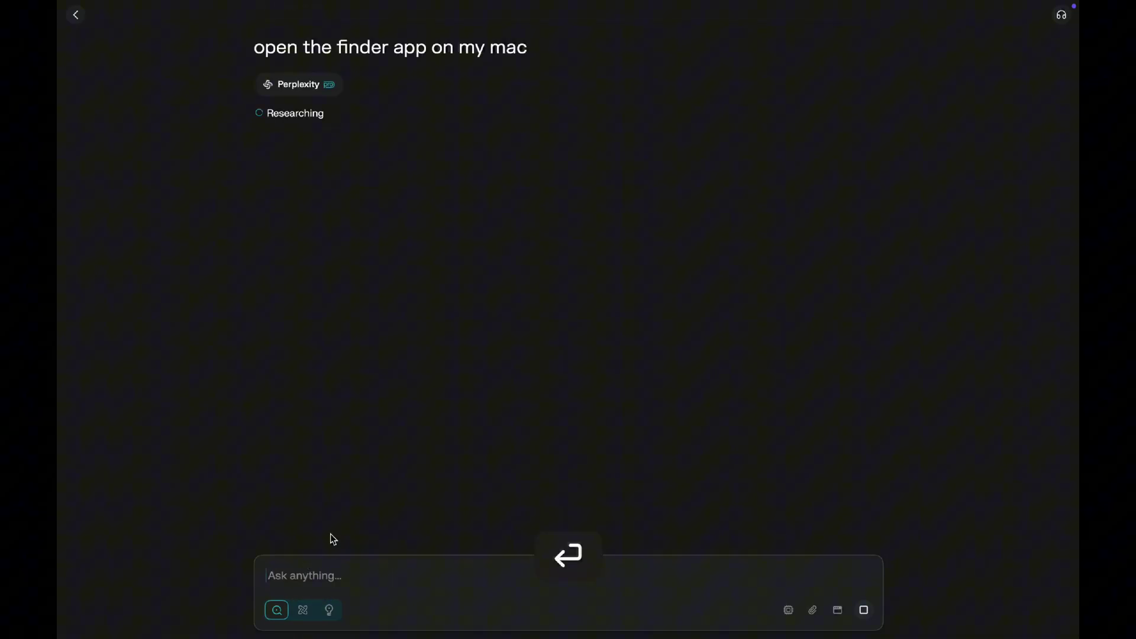
left_click(361, 226)
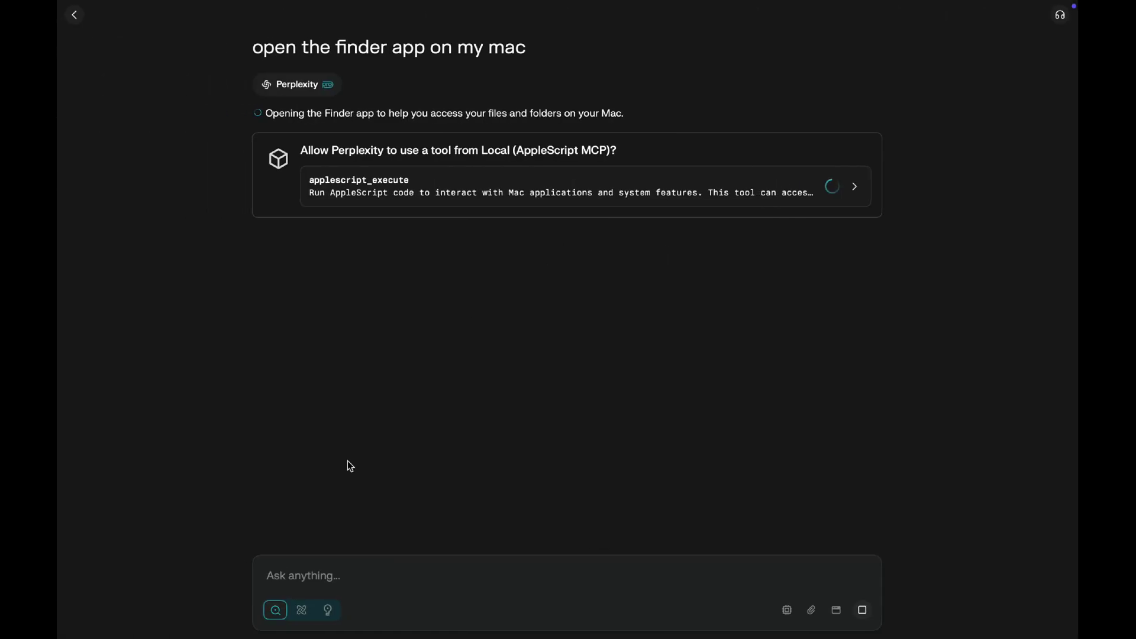
Request a new folder named TECHPP and allow the AppleScript tool once.
left_click(313, 575)
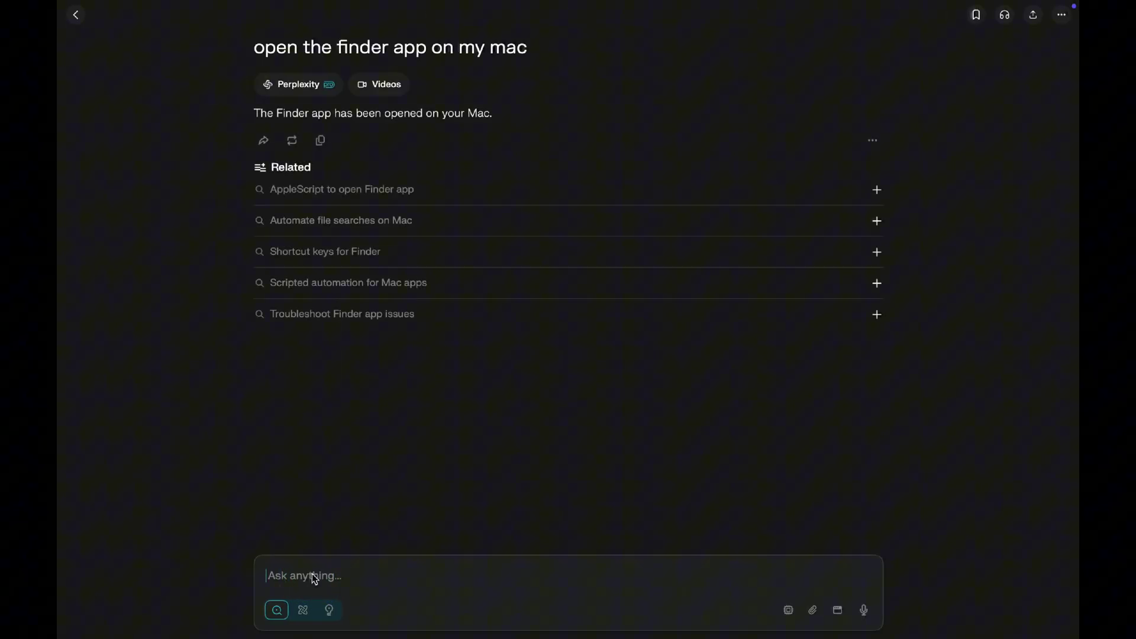
type("create a new folder in finder")
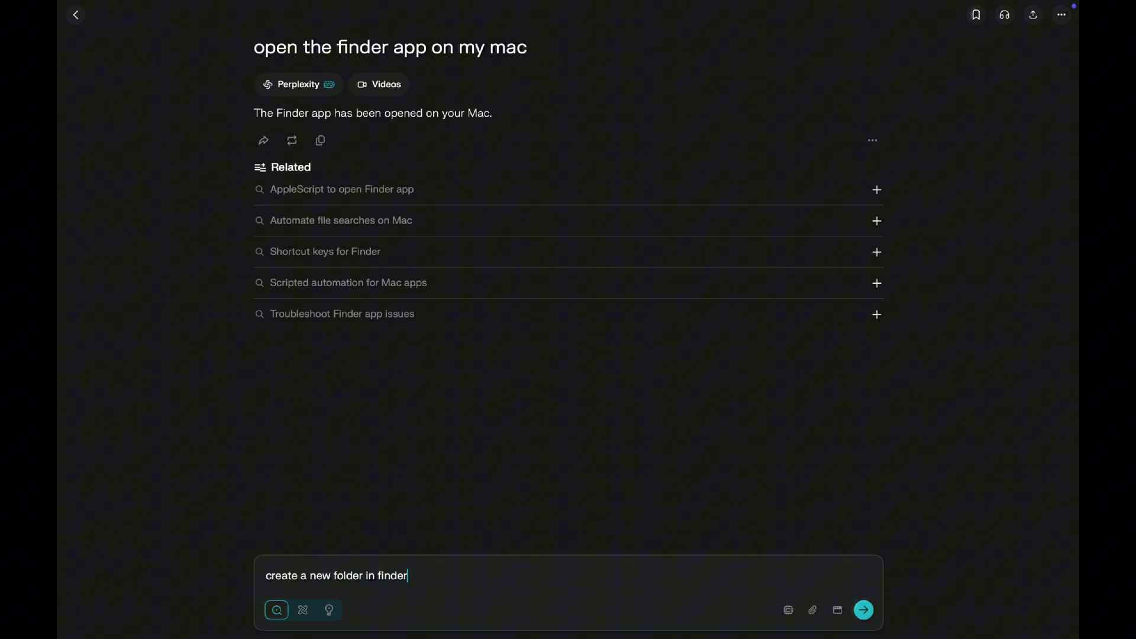
type("TECHPP")
key("Return")
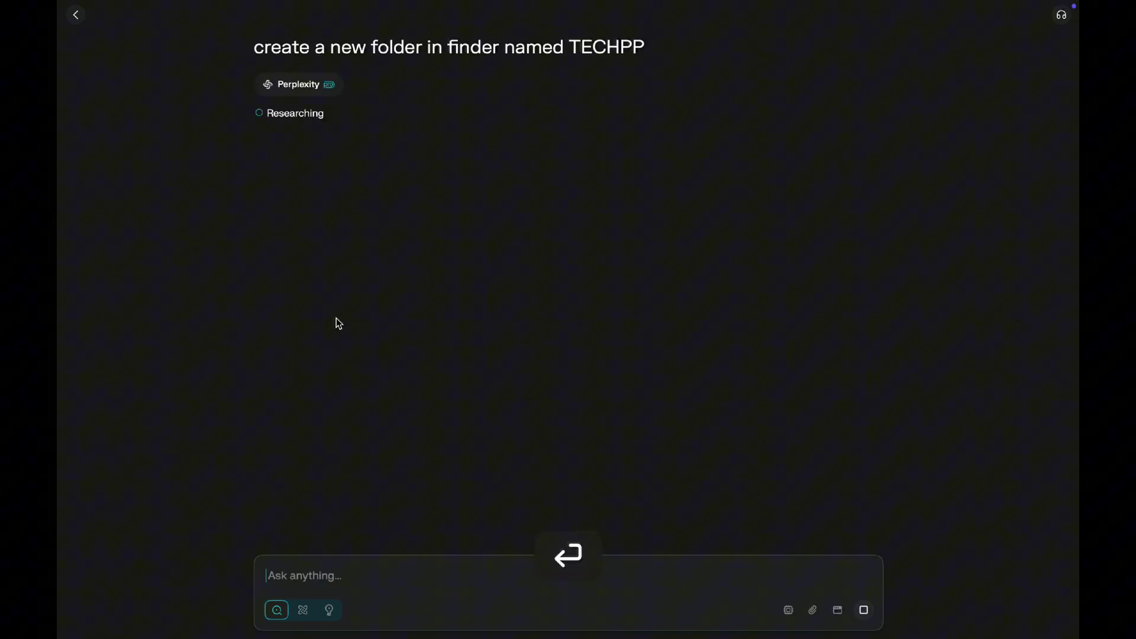
left_click(351, 229)
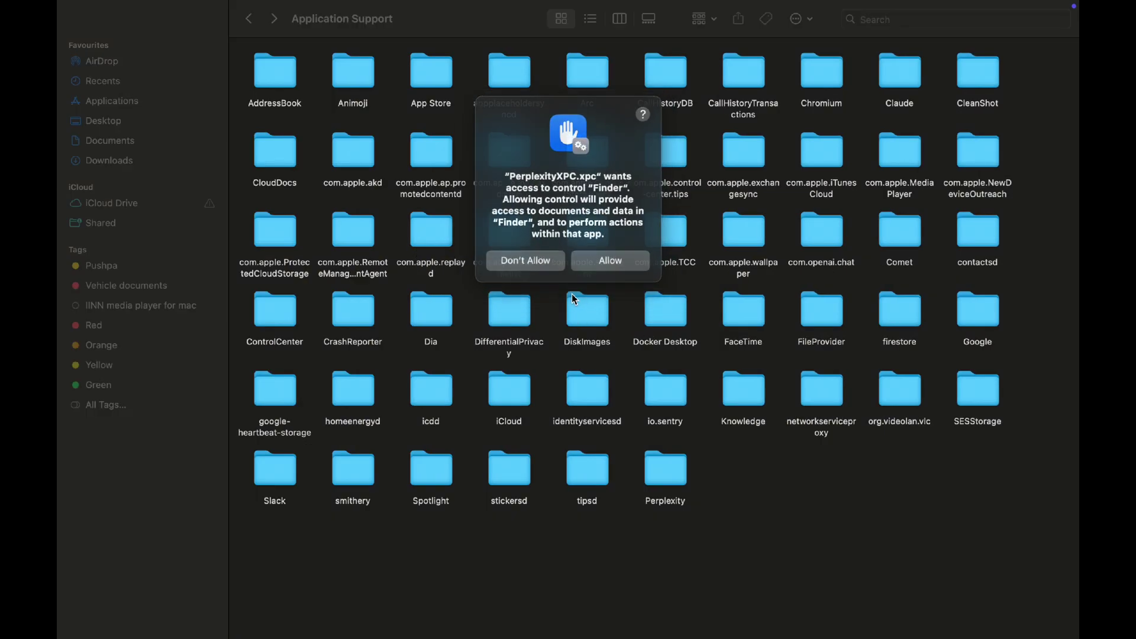
Drag the YouTube playhead forward to the App Store download part of the tutorial.
left_click(592, 261)
mouse_move(848, 561)
left_mouse_down()
mouse_move(772, 513)
mouse_move(697, 497)
left_mouse_up()
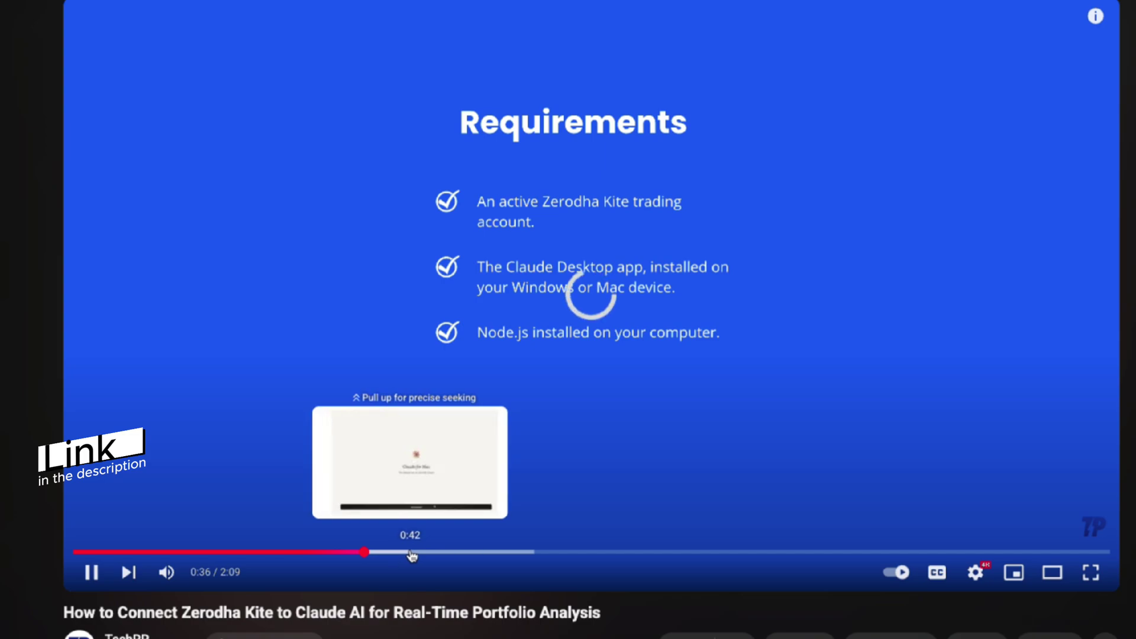
left_click_drag(201, 557, 412, 552)
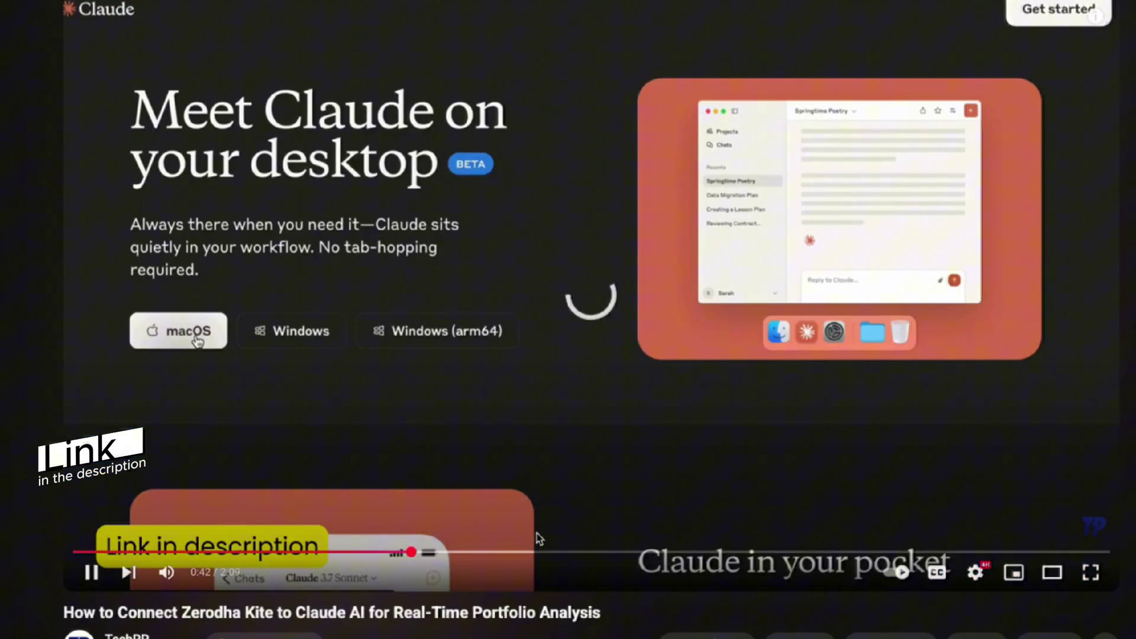
left_click_drag(537, 538, 941, 552)
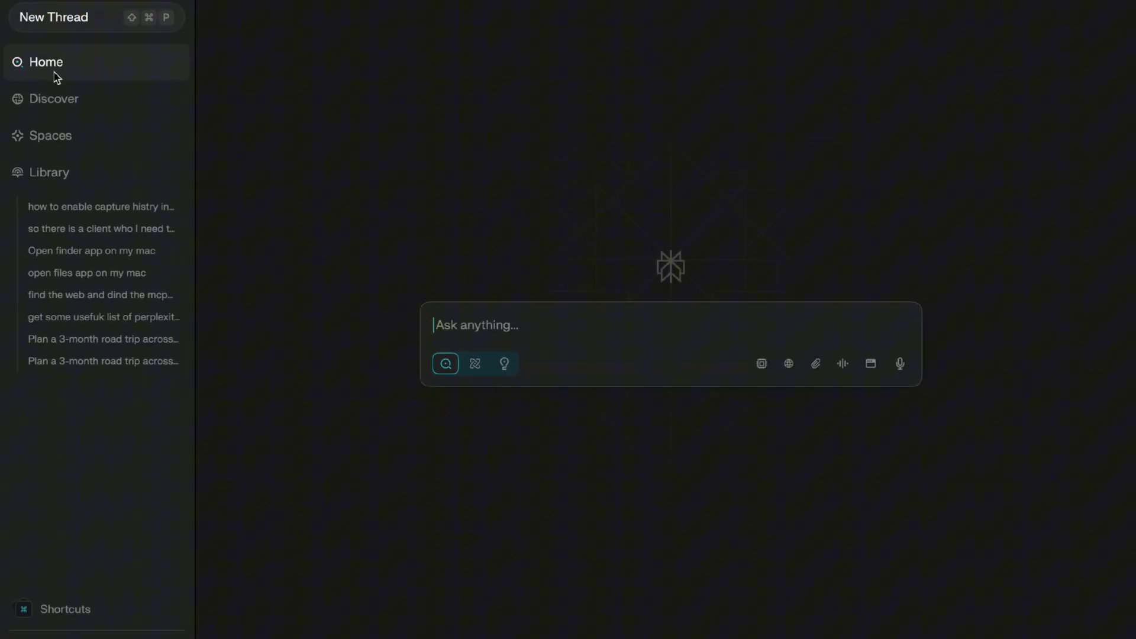
Go to the Connectors page in Perplexity Settings.
left_click(189, 625)
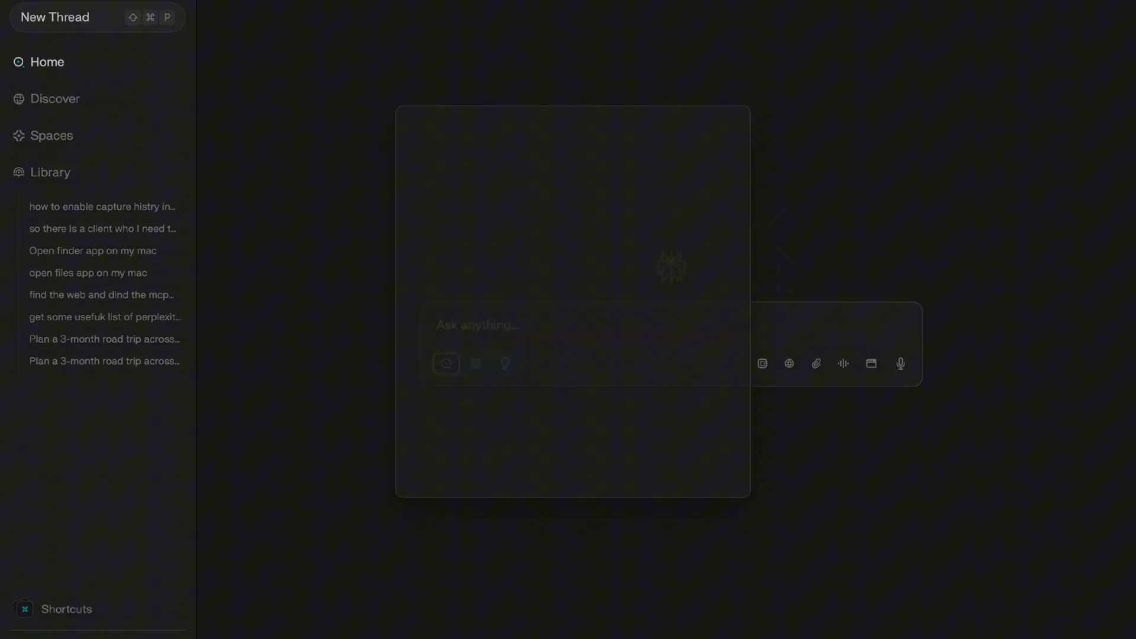
left_click(476, 394)
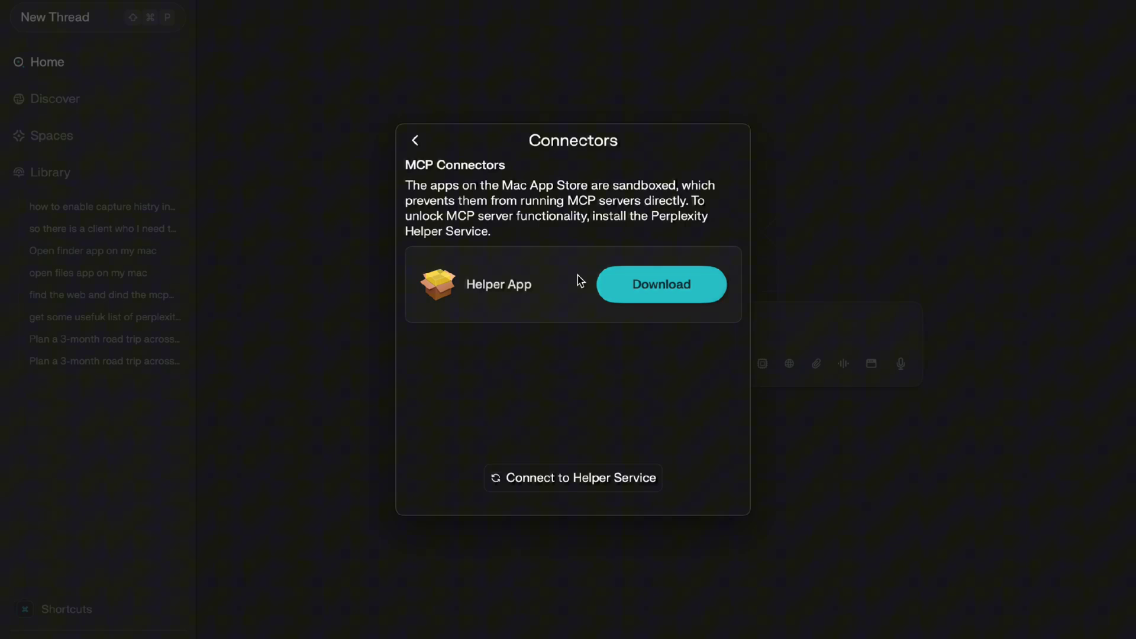
Download the Helper App and run the PerplexityHelper installer through to completion.
left_click(682, 286)
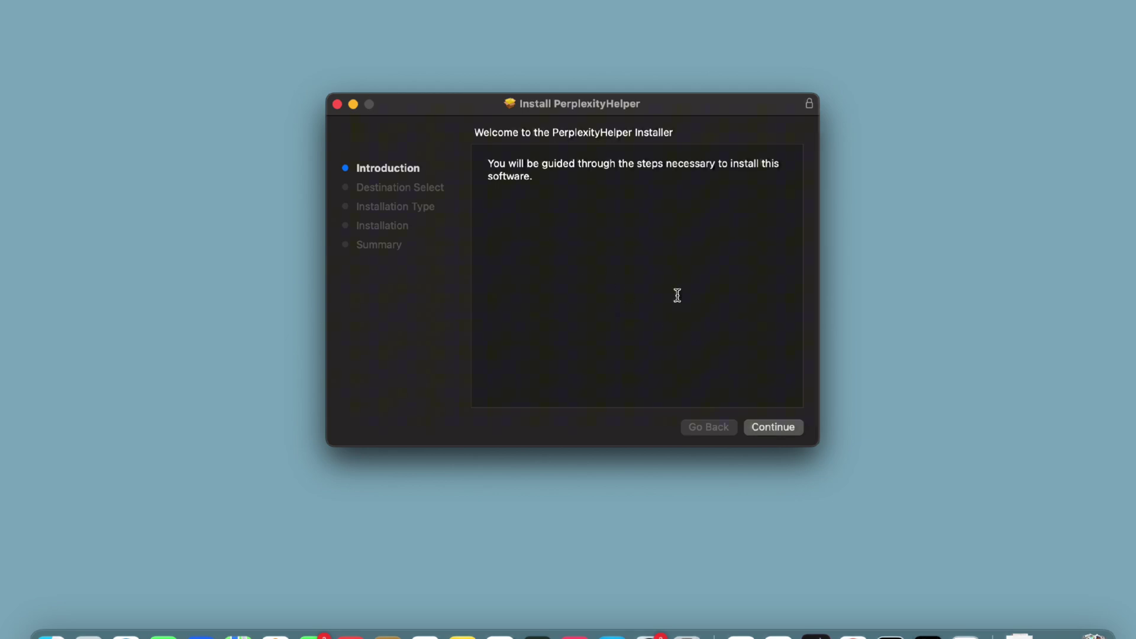
left_click(772, 433)
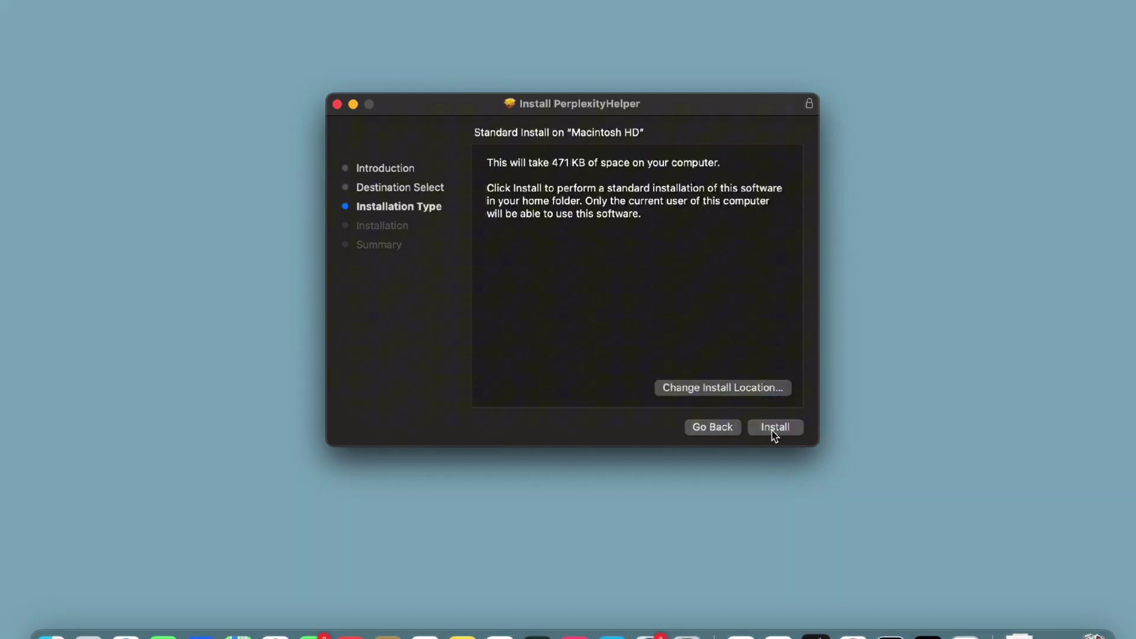
left_click(775, 433)
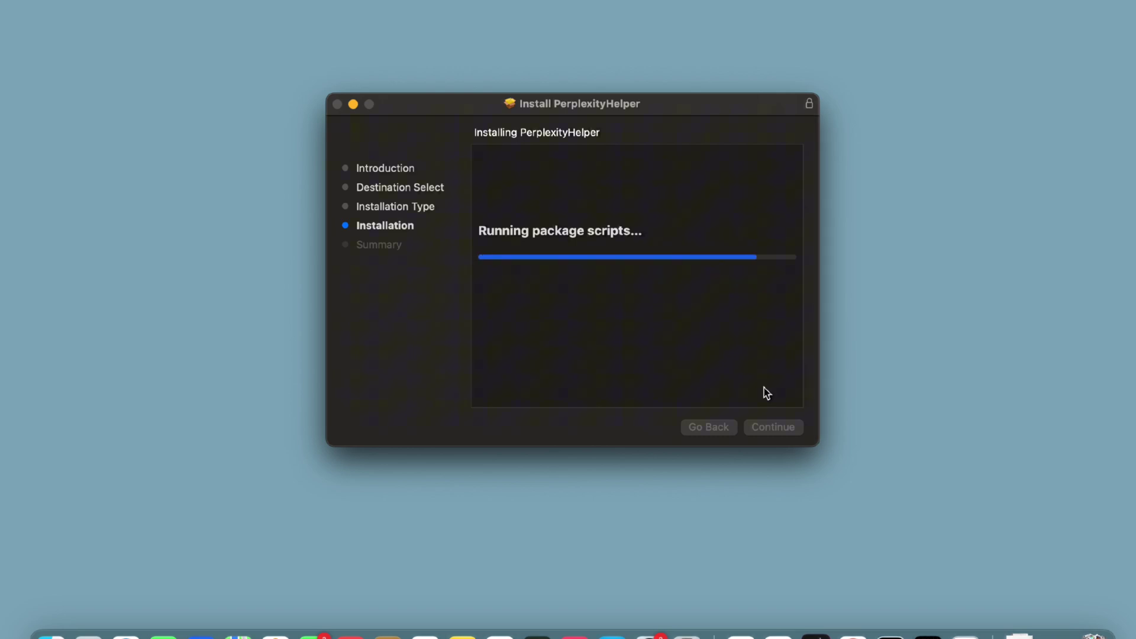
left_click(777, 427)
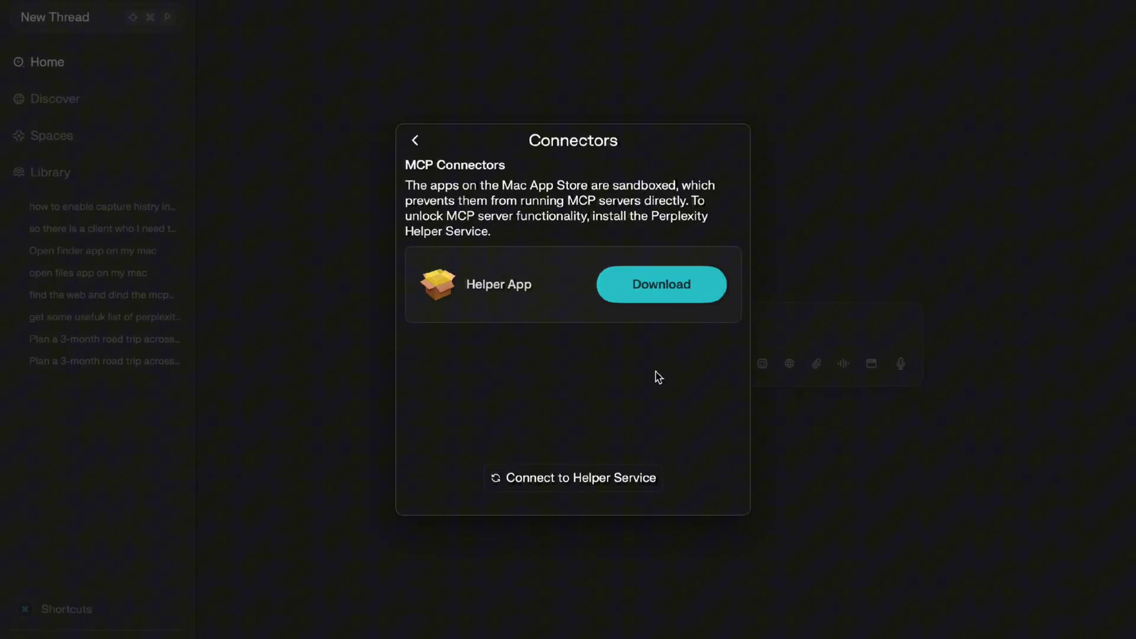
Connect to the Helper Service, retrying until the applescript connector shows as running.
left_click(606, 486)
left_click(623, 477)
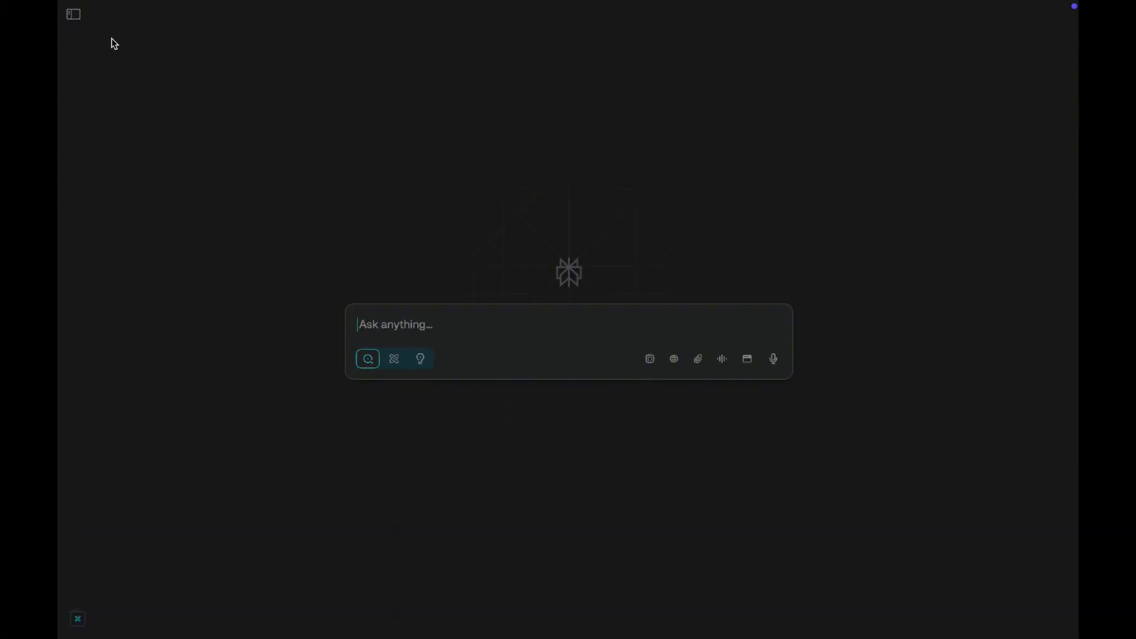
Start a new connector from Settings > Connectors in Advanced JSON mode.
left_click(75, 16)
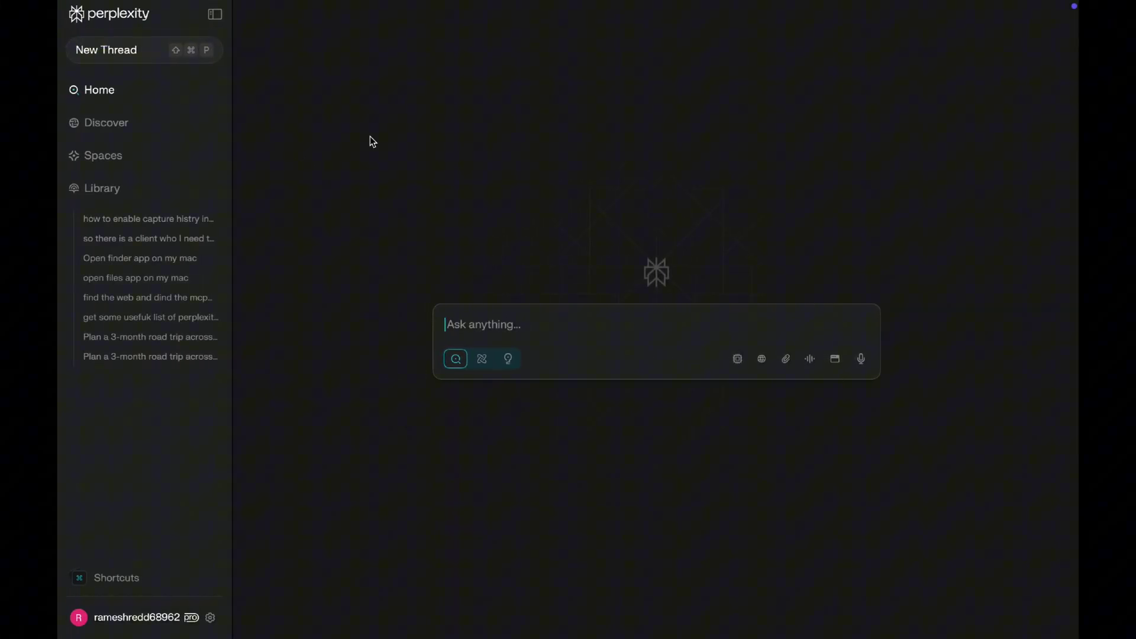
left_click(211, 619)
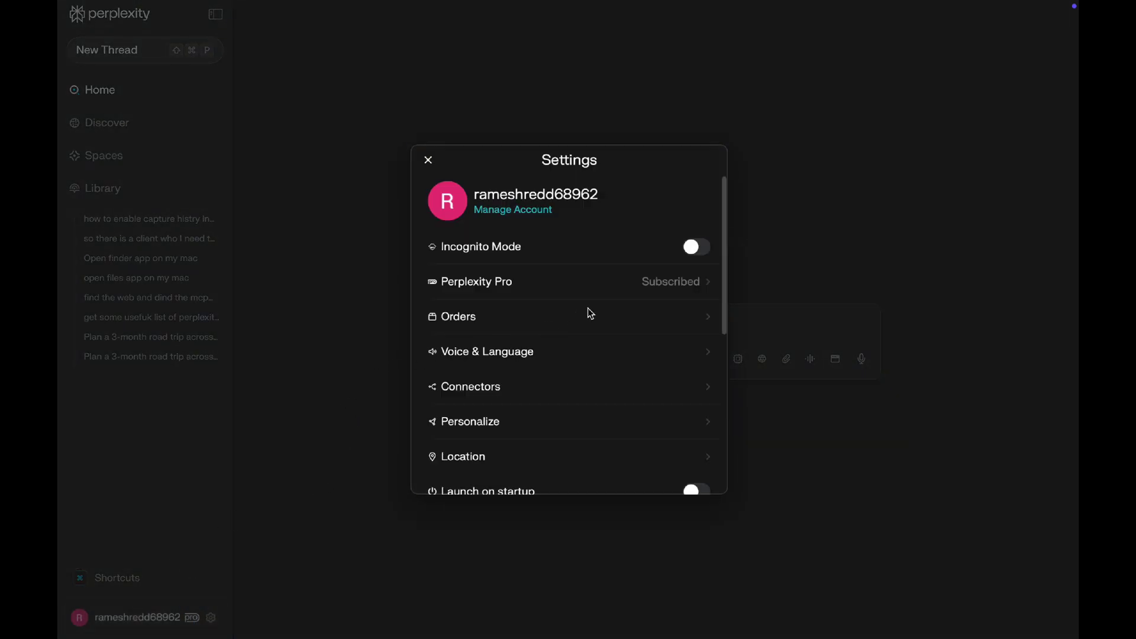
left_click(535, 396)
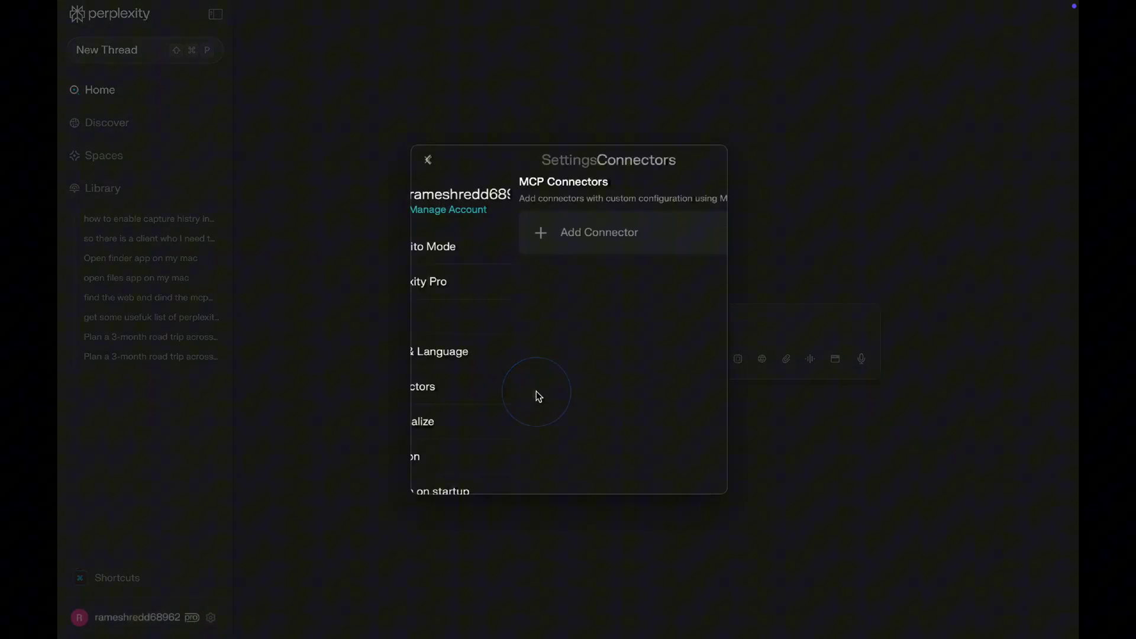
left_click(558, 232)
left_click(623, 184)
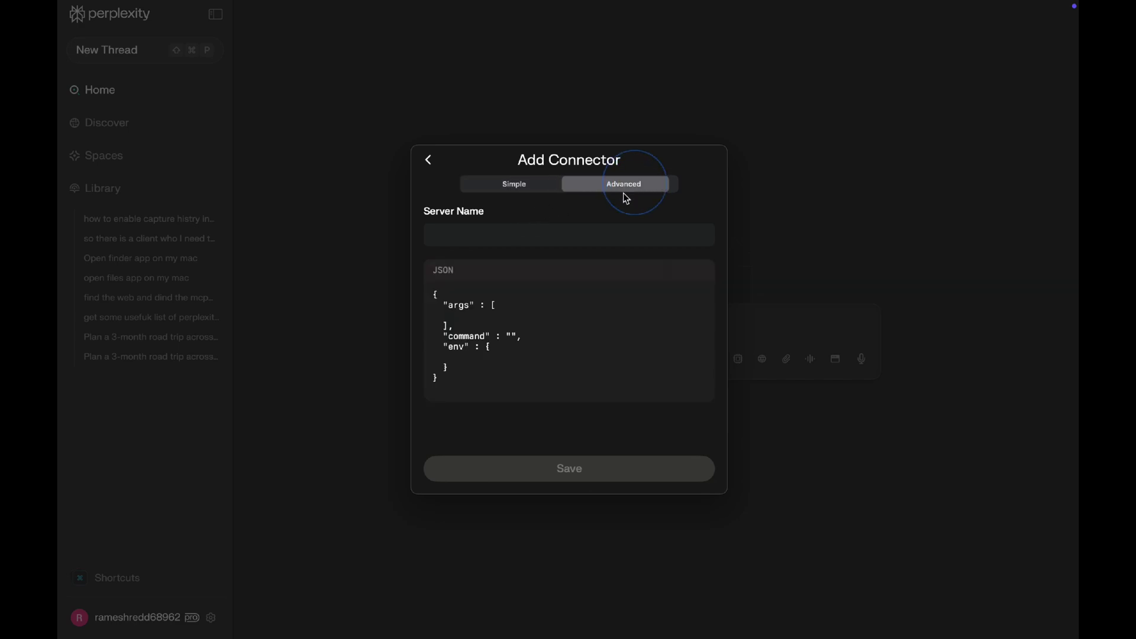
Name the connector Local, paste the applescript-mcp npx JSON, save, and enable it in Sources.
left_click(491, 235)
type("Local")
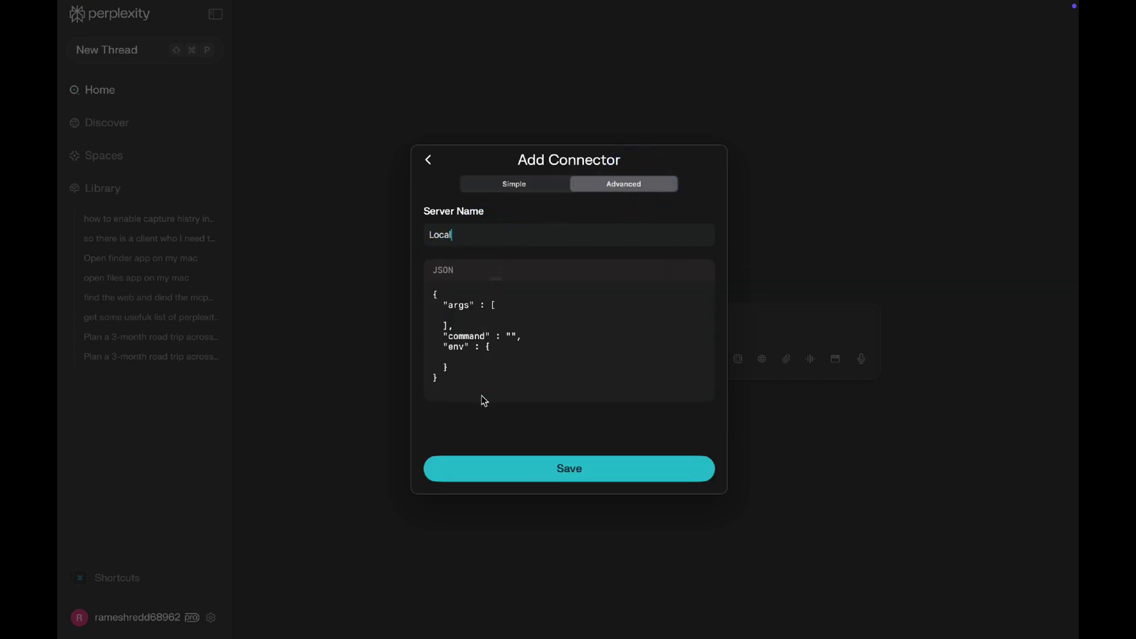
key("super+a")
type("{   \"args\" : [     \"-y\",     \"@peakmojo/applescript-mcp\"   ],   \"command\" : \"npx\",   \"env\" : {    } }")
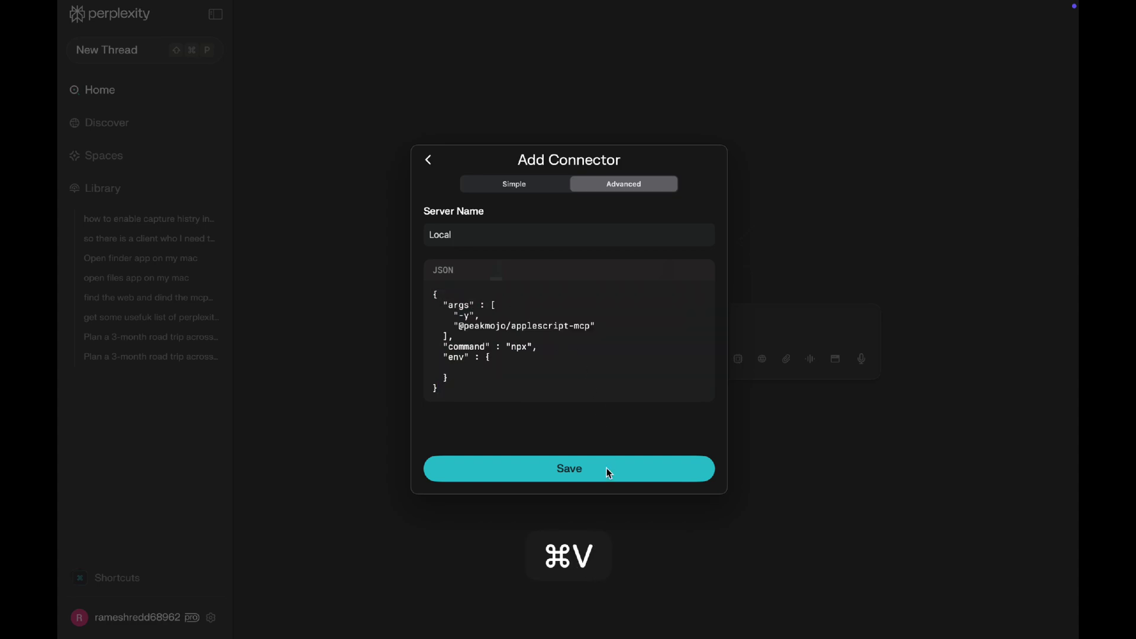
left_click(607, 472)
left_click(710, 426)
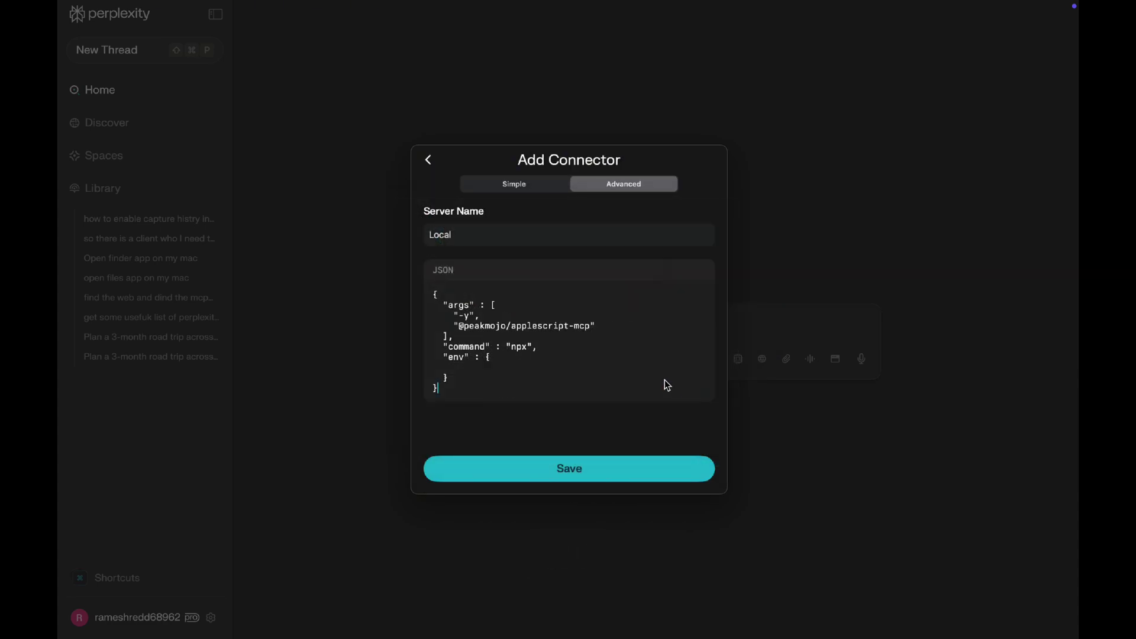
key("Escape")
left_click(673, 360)
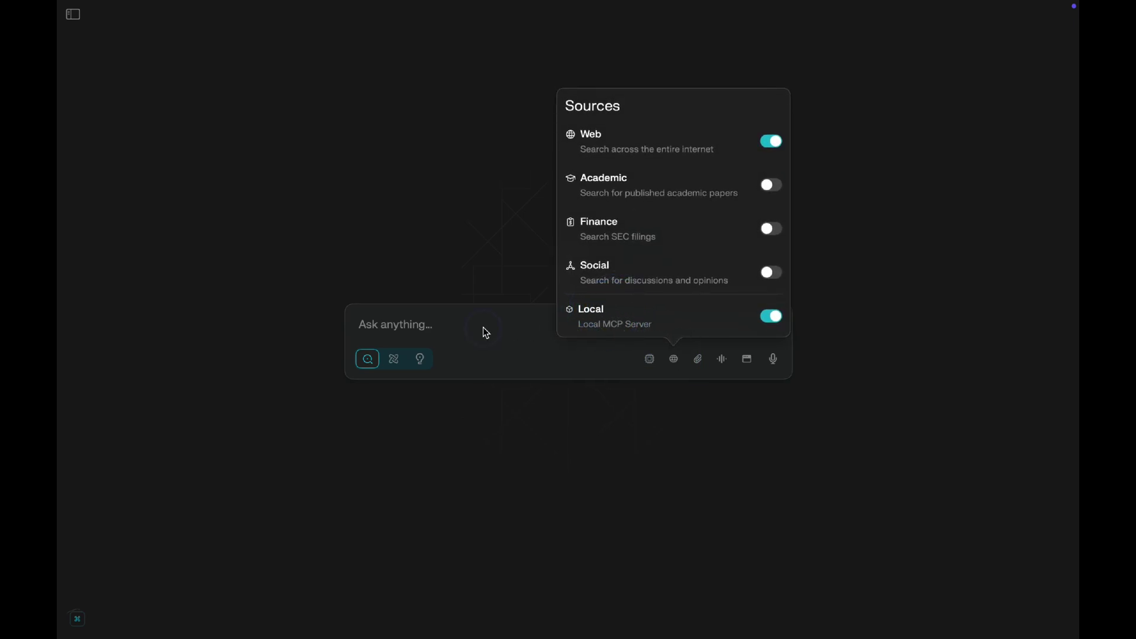
Submit the prompt to open Notes and create a note titled 'this is for testing'.
left_click(400, 325)
type("open n")
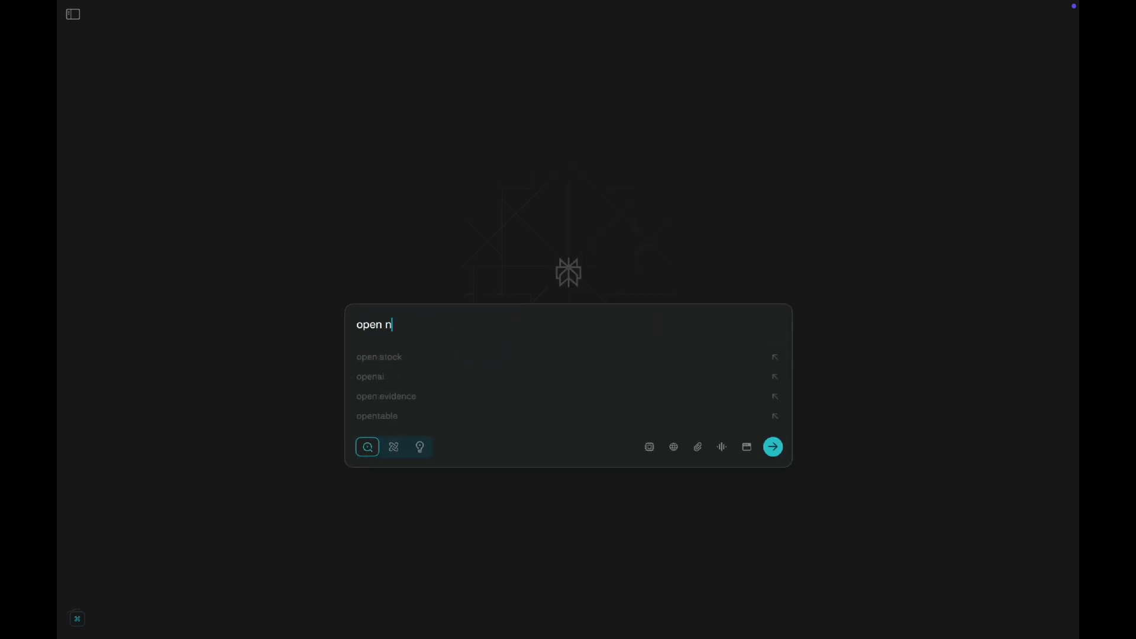
type("otes app and create a")
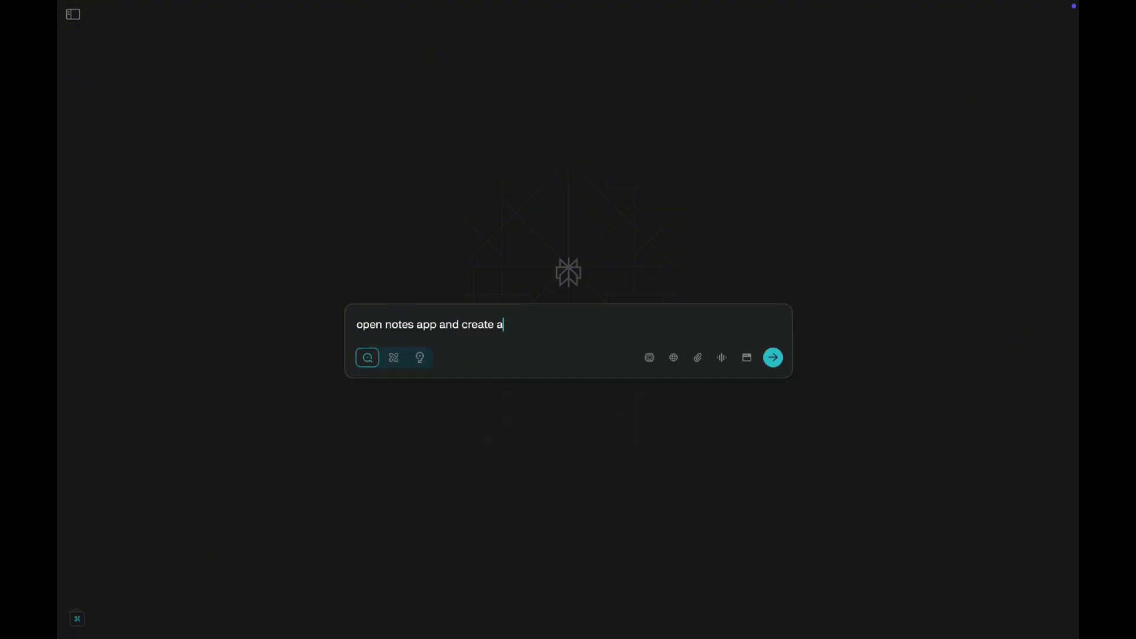
type(" new note titl")
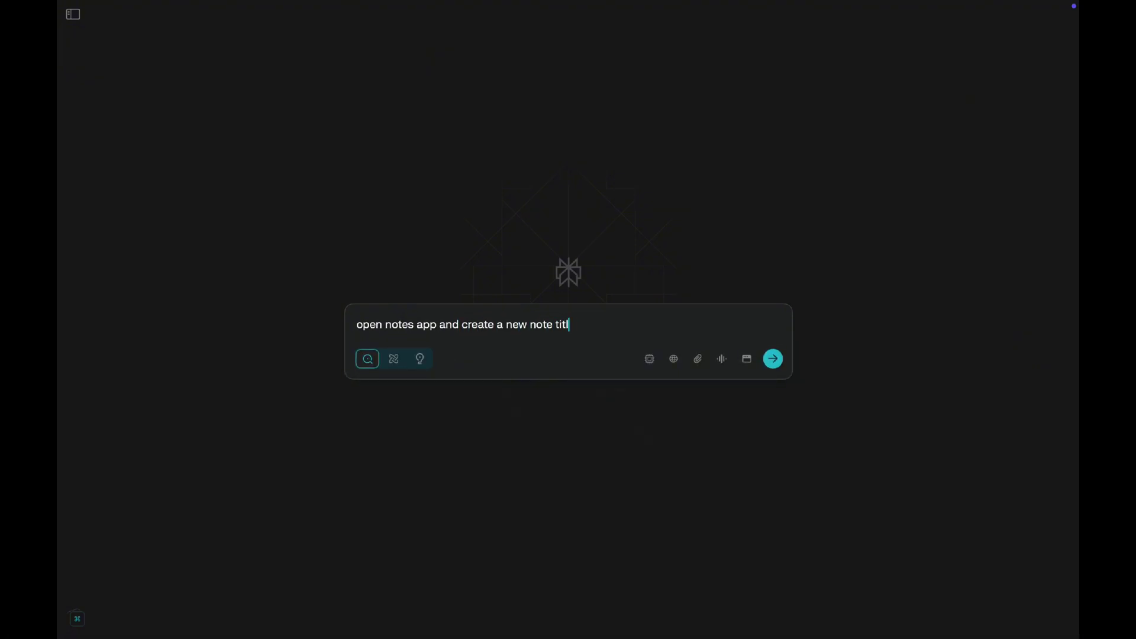
key("BackSpace")
key("BackSpace")
key("BackSpace")
type("led")
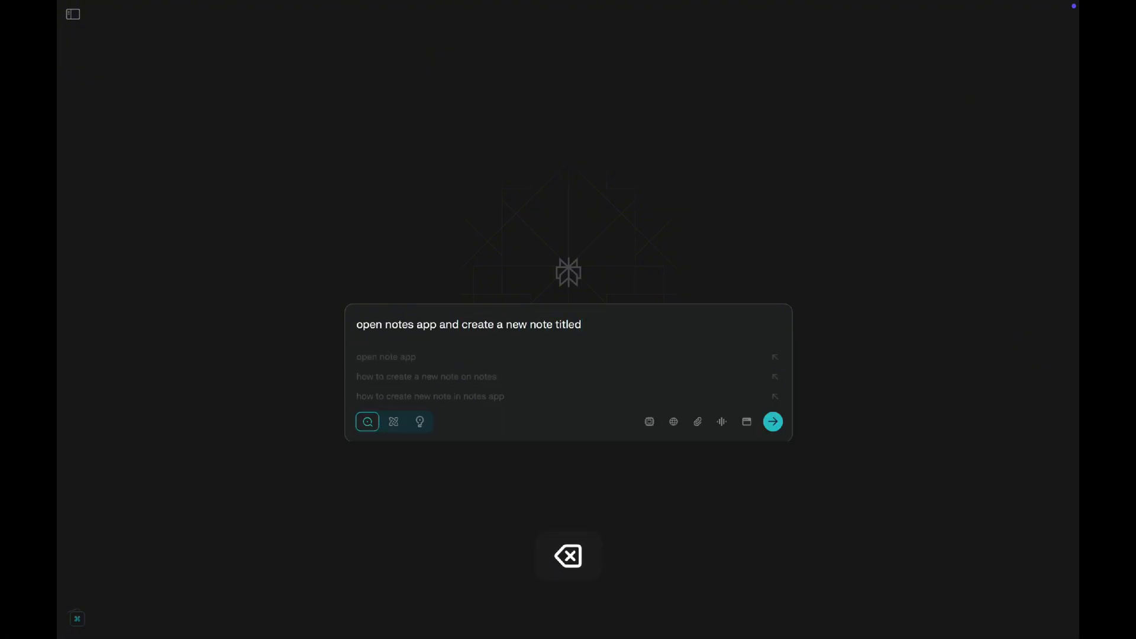
type(" this is for testin")
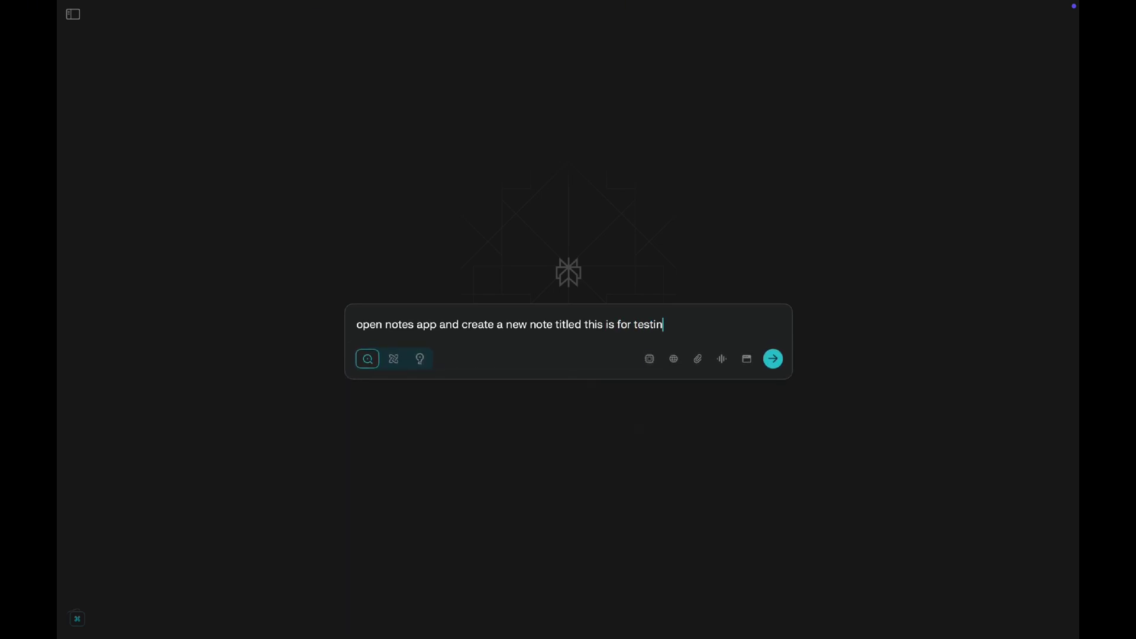
type("g")
key("Return")
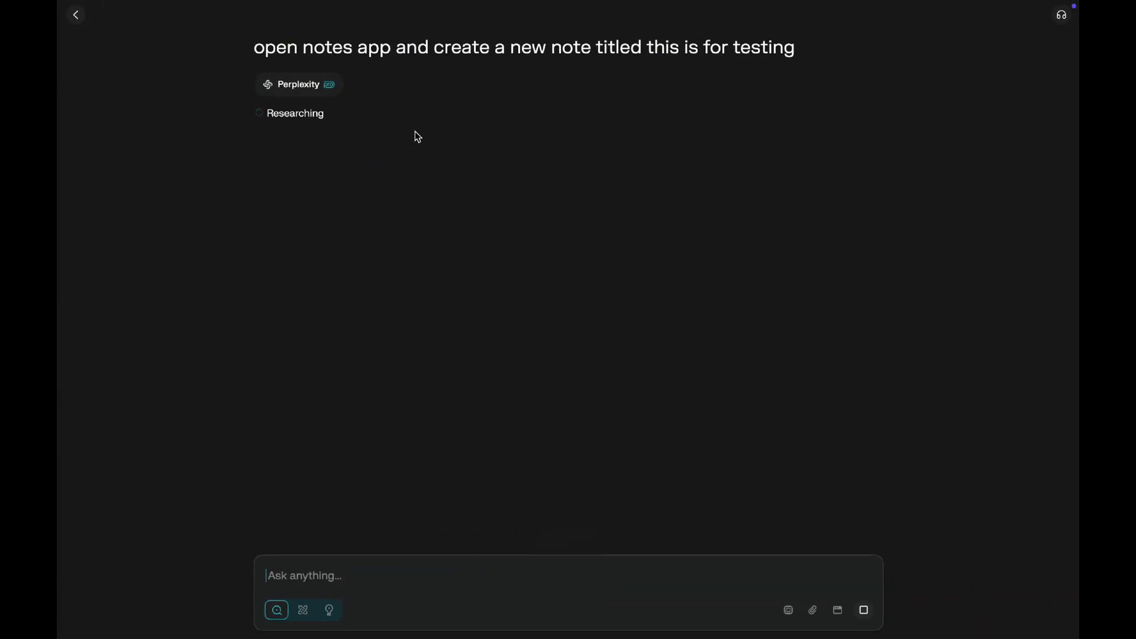
Allow the applescript_execute tool to run once.
left_click(347, 226)
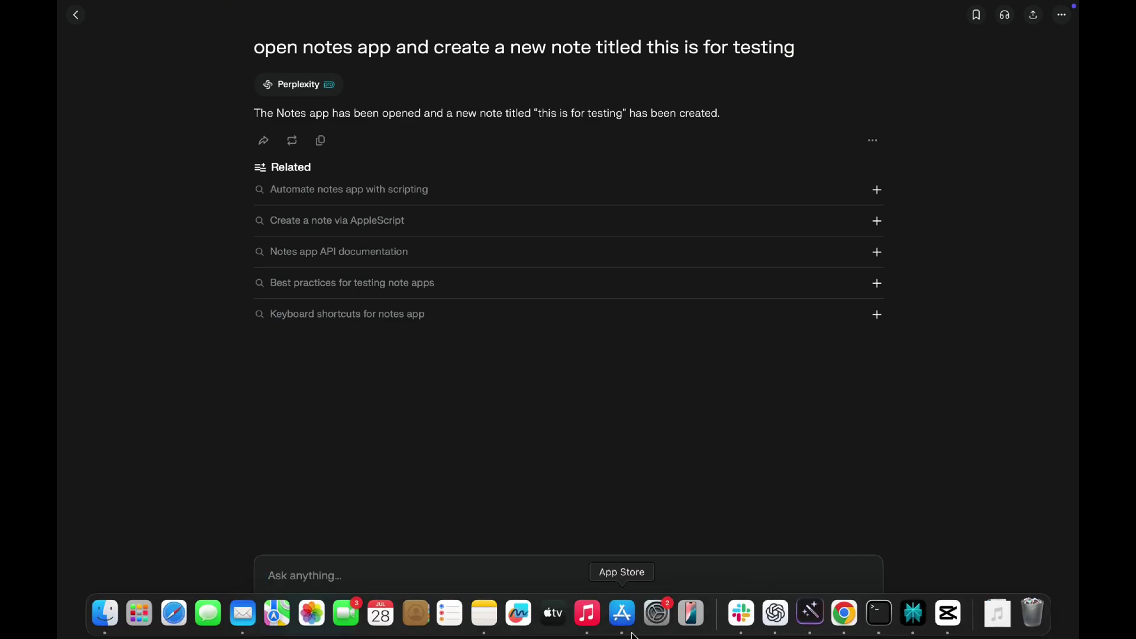
left_click(484, 613)
left_click(604, 128)
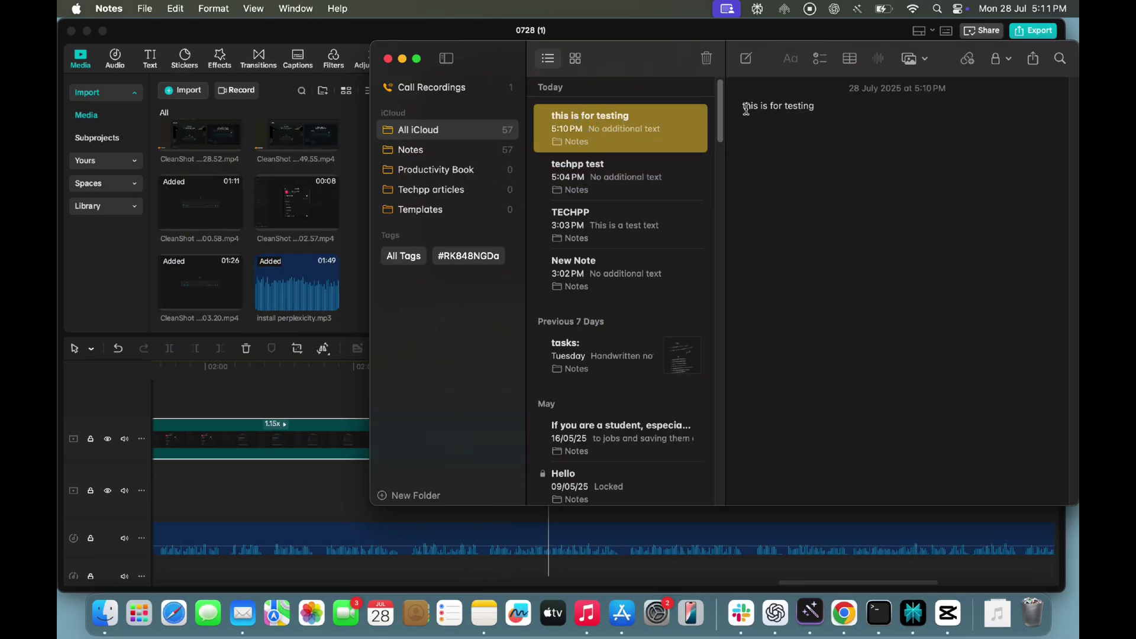
triple_click(781, 106)
key("super+w")
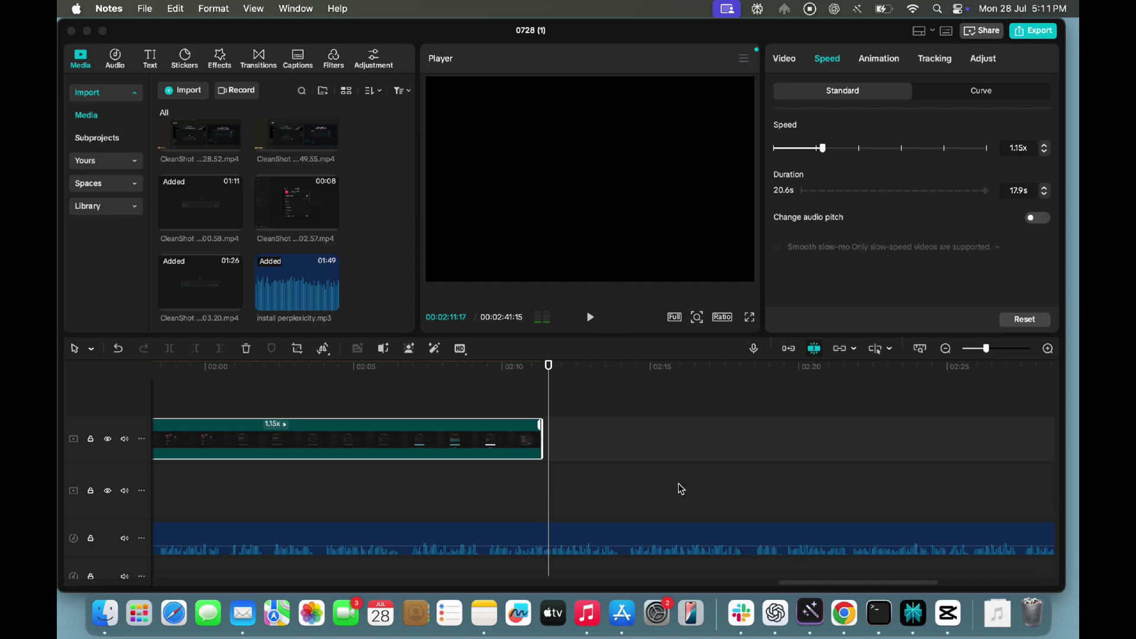